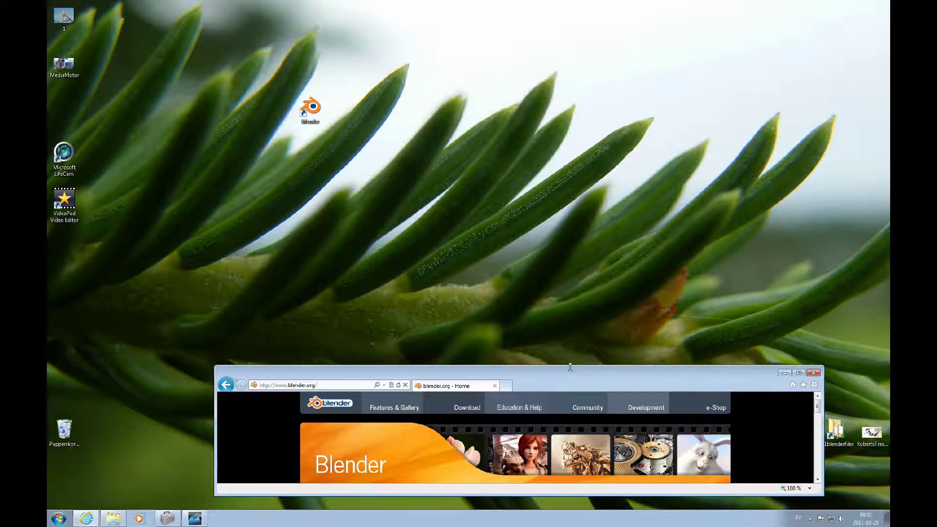
Step: Drag the Internet Explorer window's top edge up so more of blender.org is visible
left_click_drag(570, 367, 584, 42)
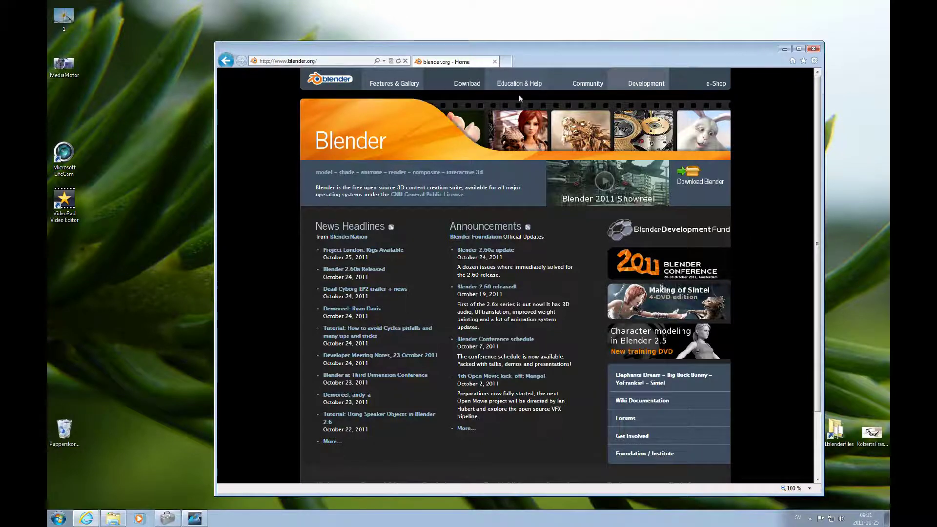
Step: Start downloading the Windows 64-bit Blender 2.60a installer, blender-2.60a-release-windows64.exe (26.0 MB)
left_click(702, 182)
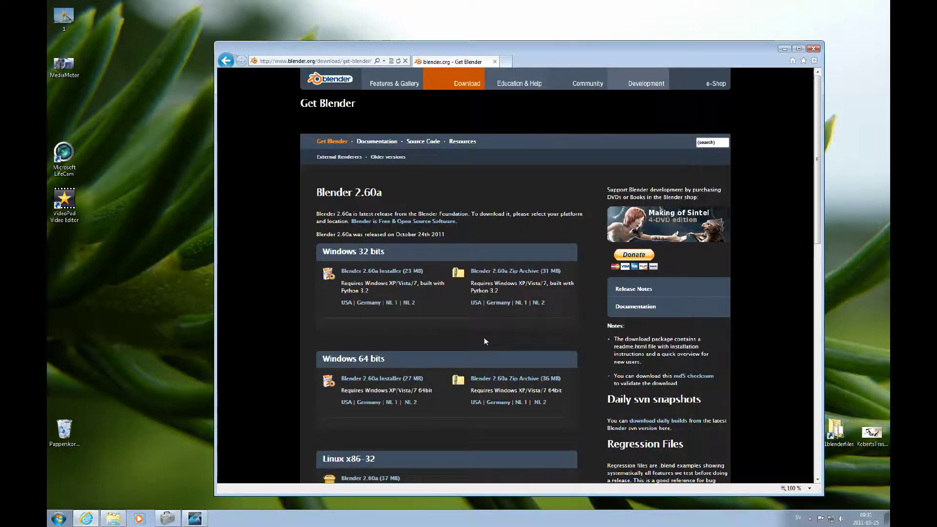
scroll(480, 338, "down", 3)
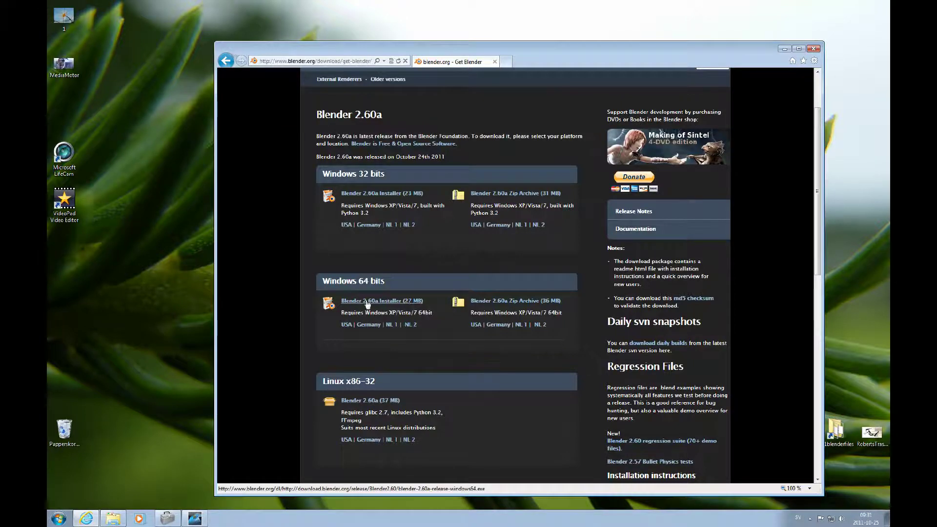
left_click(367, 302)
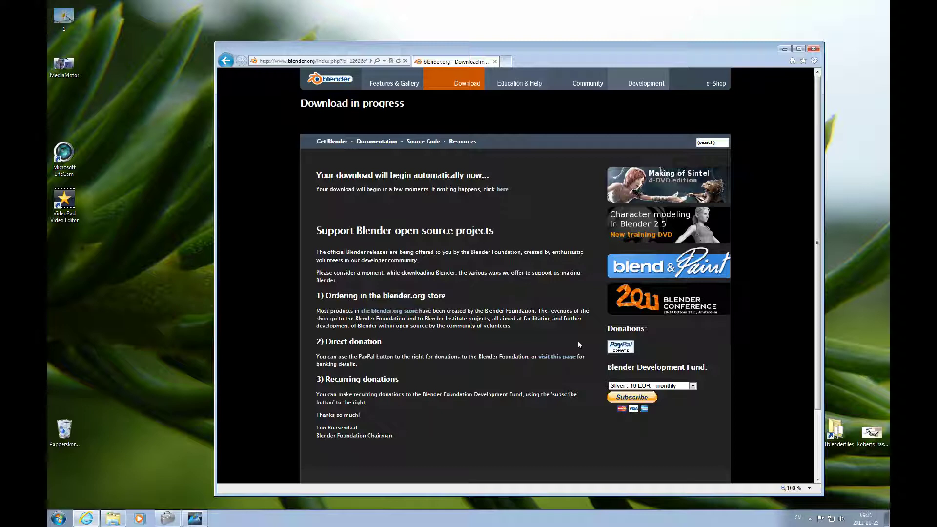
left_click(503, 190)
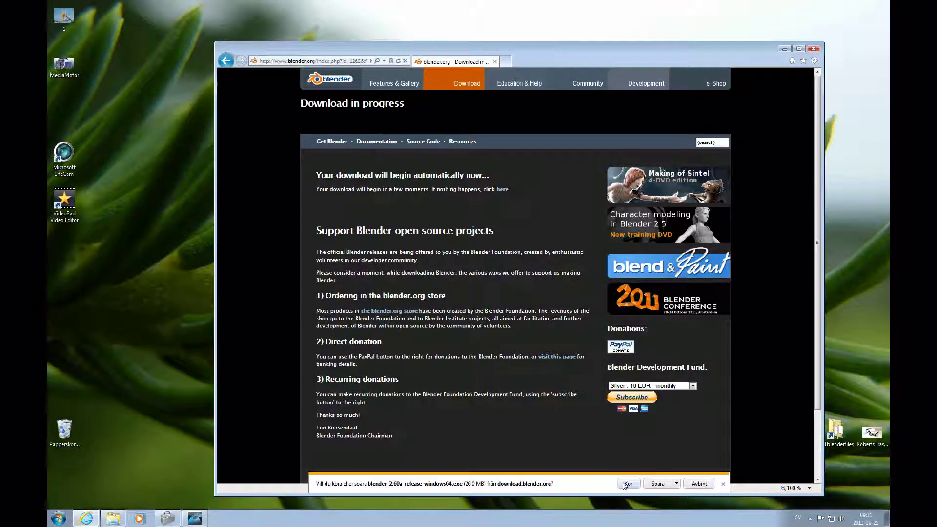
Step: Save blender-2.60a-release-windows64.exe and open its Downloads folder once it finishes
left_click(658, 484)
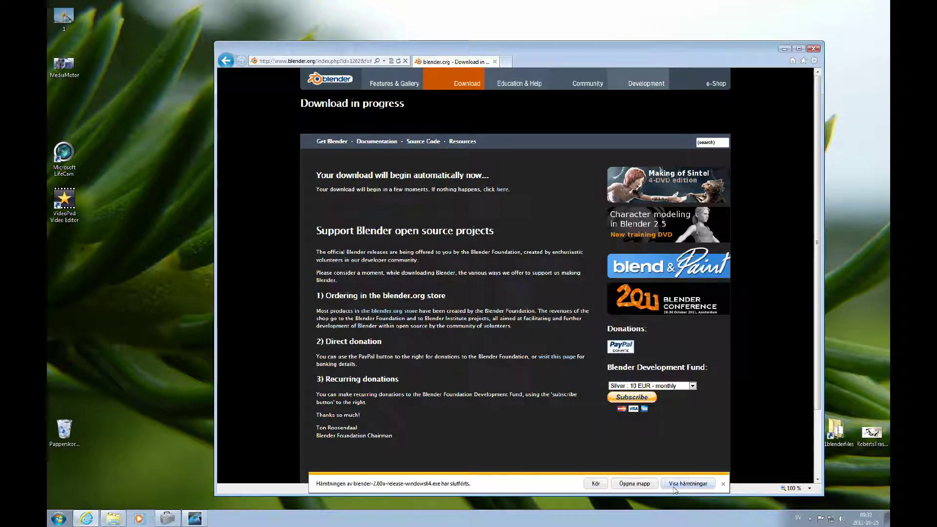
left_click(649, 485)
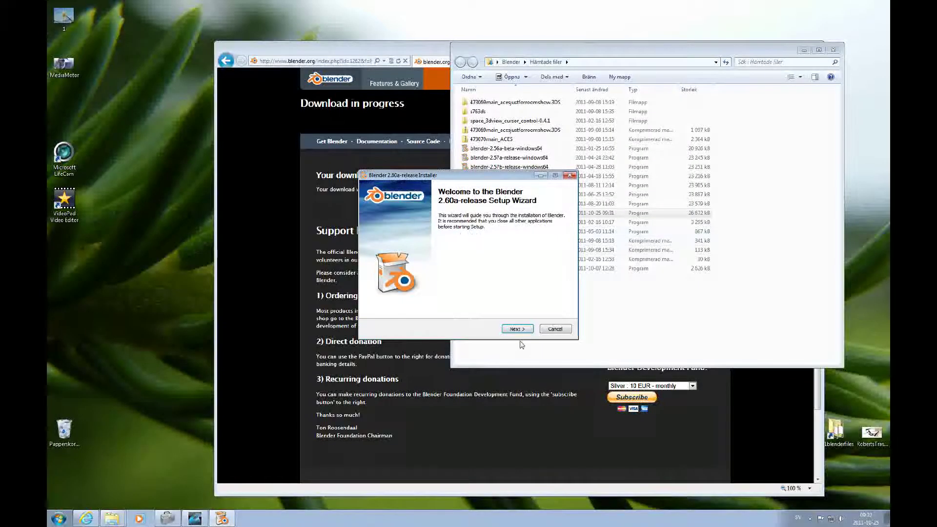
Step: Install Blender 2.60a, accepting the license with default components and destination folder
left_click(523, 329)
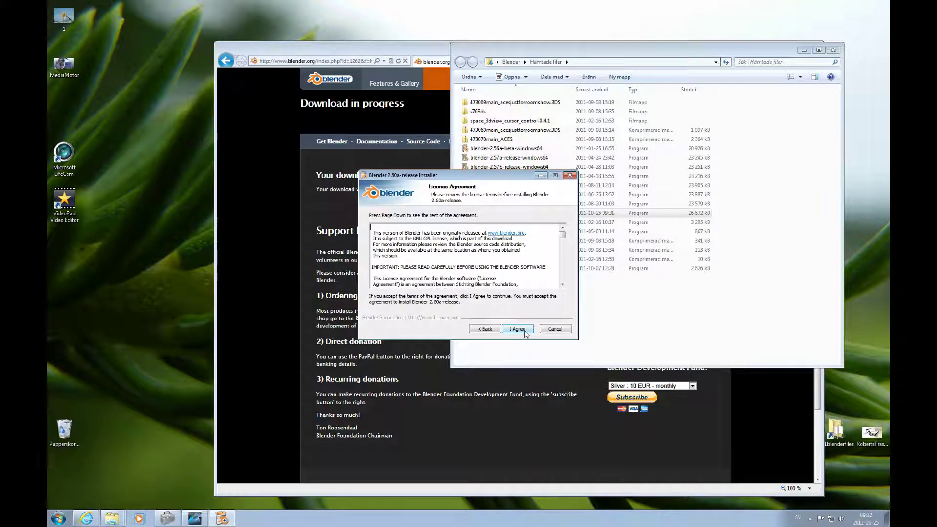
left_click(518, 329)
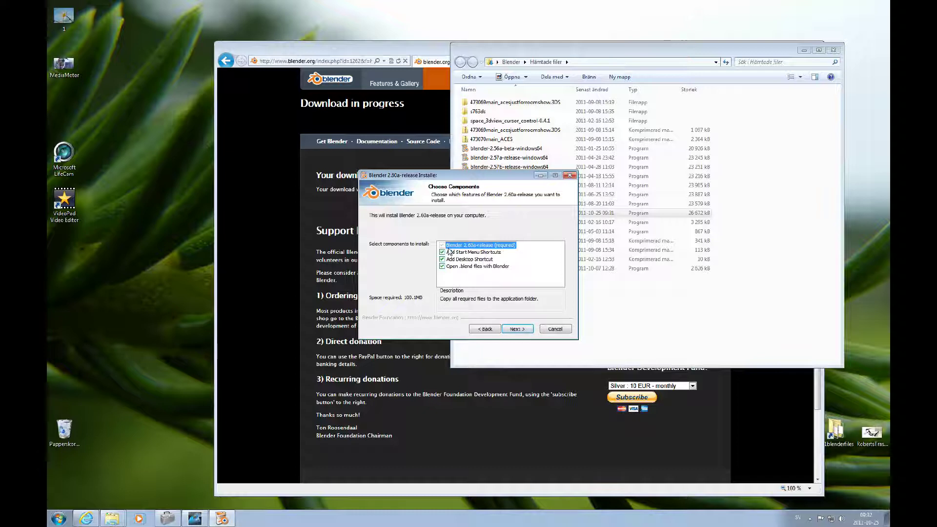
left_click(517, 329)
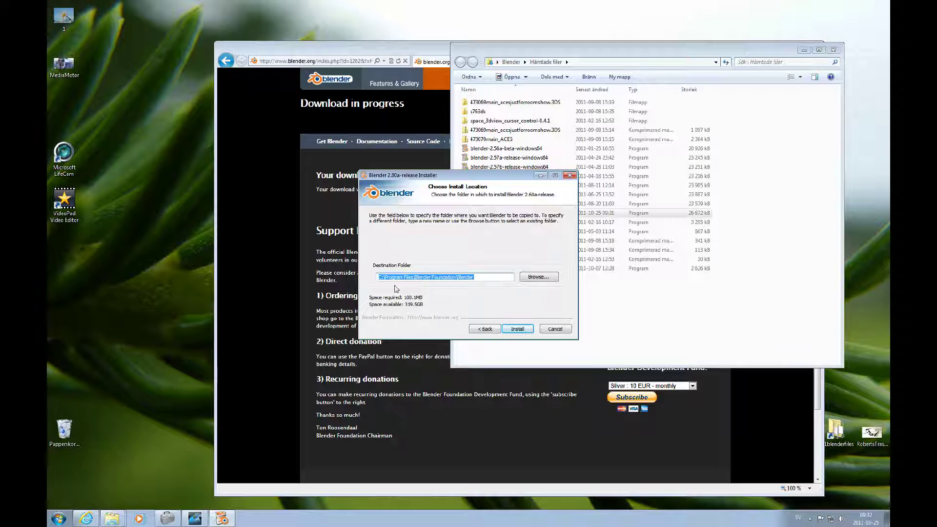
left_click(518, 330)
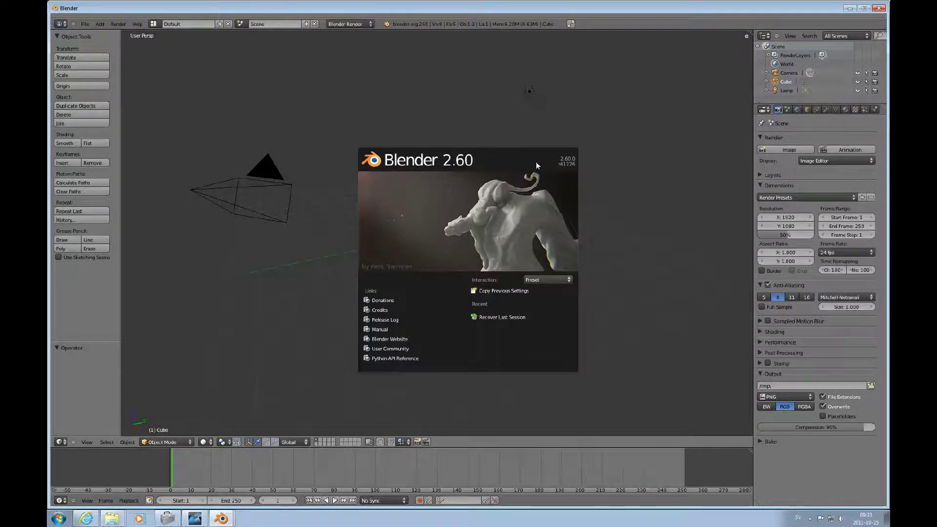
Step: Dismiss the splash screen and bring up the 3D View's Editor Type menu
left_click(511, 156)
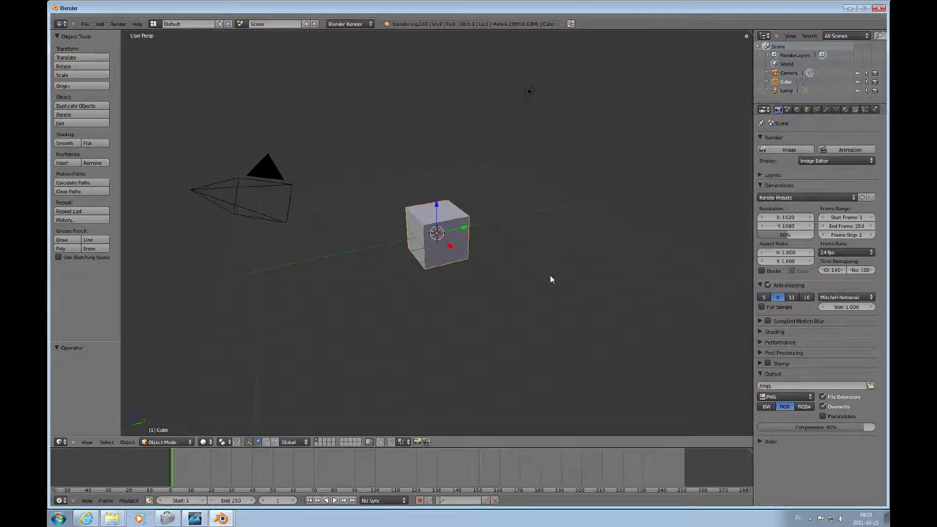
left_click(60, 441)
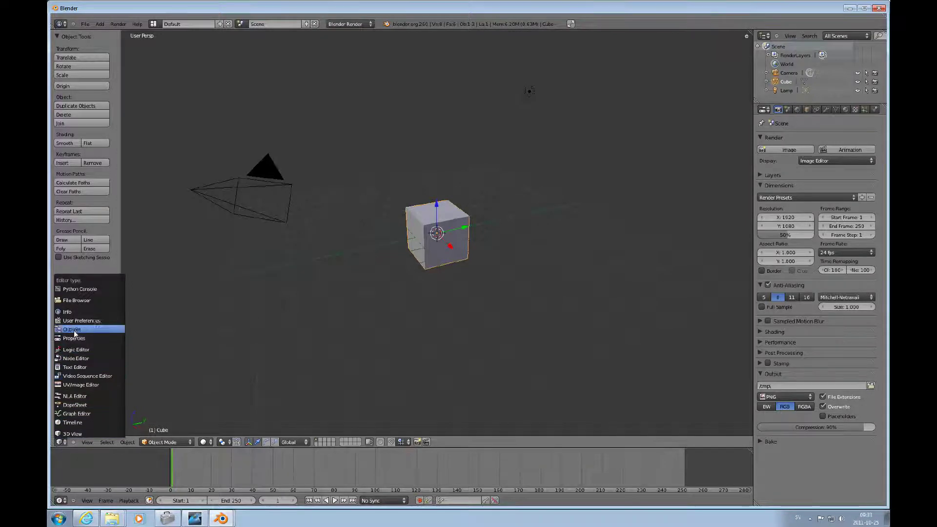
left_click(69, 434)
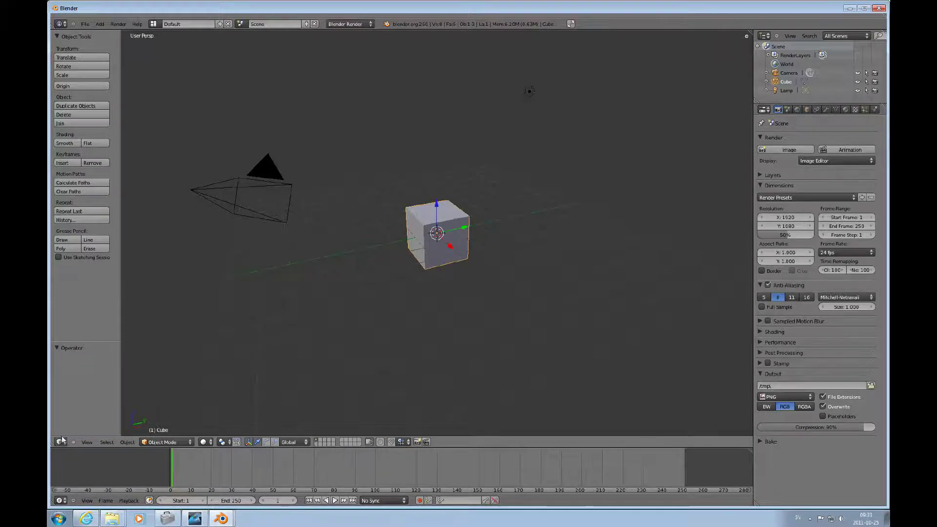
left_click(66, 441)
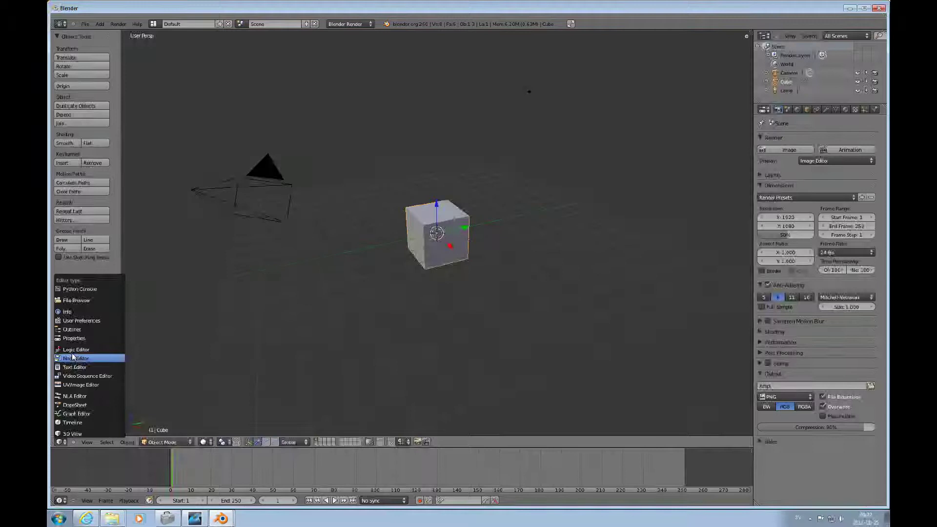
Step: Enable Emulate 3 Button Mouse in User Preferences' Input section, then restore the 3D View
left_click(83, 324)
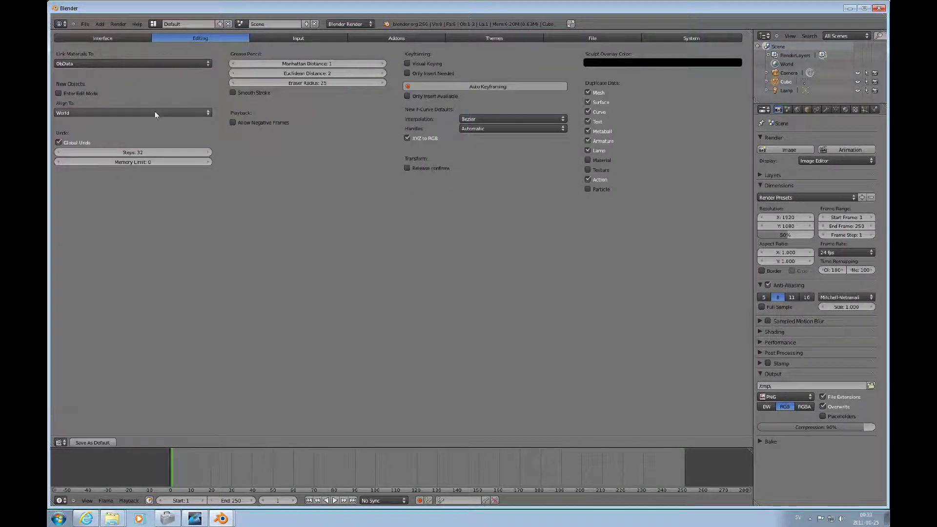
left_click(124, 38)
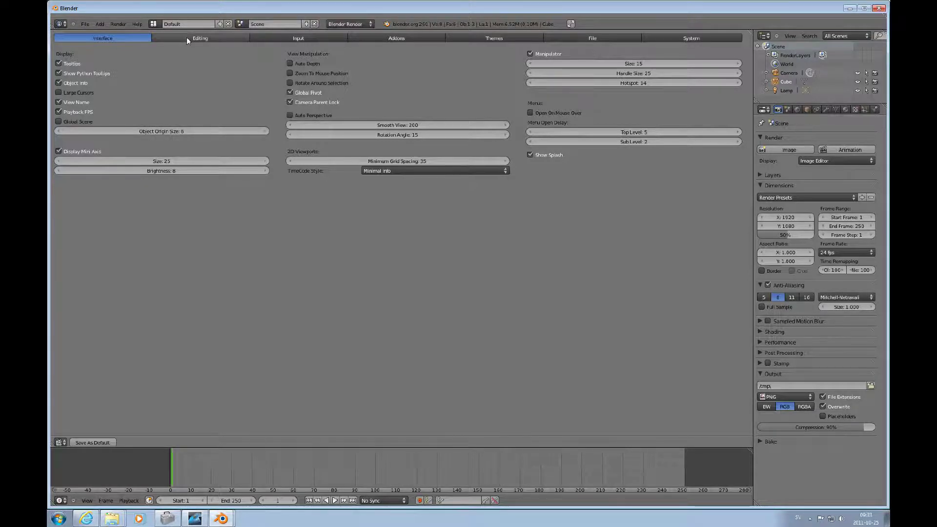
left_click(296, 38)
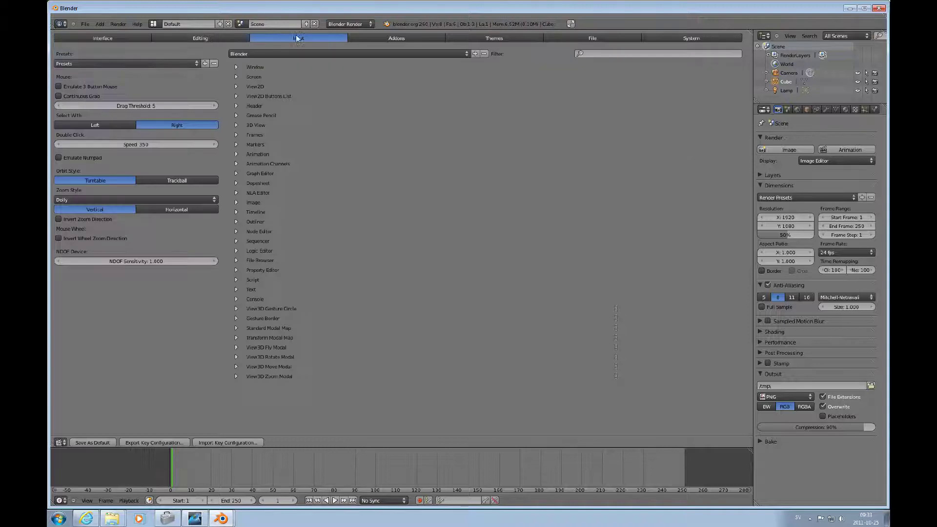
left_click(60, 86)
left_click(62, 443)
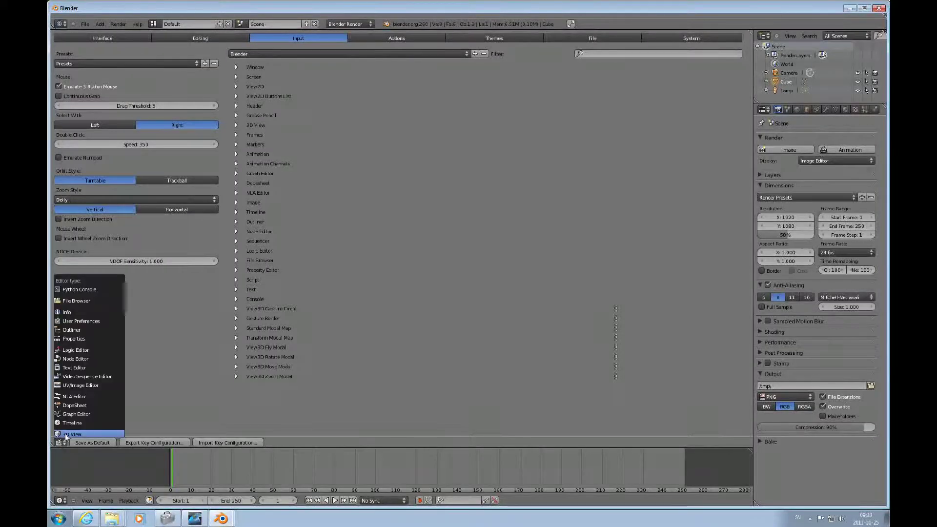
left_click(80, 433)
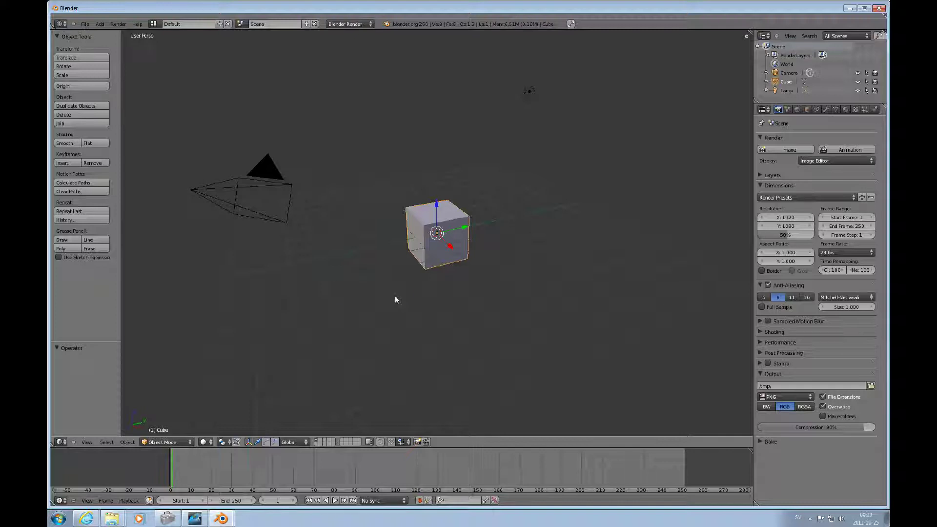
Step: Save User Settings with Ctrl+U so this scene becomes the startup file
key("ctrl+u")
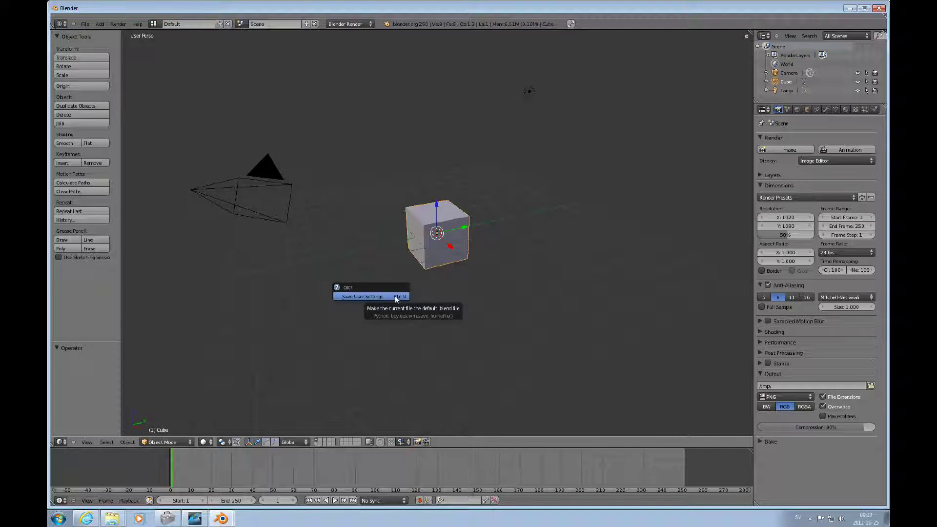
left_click(395, 297)
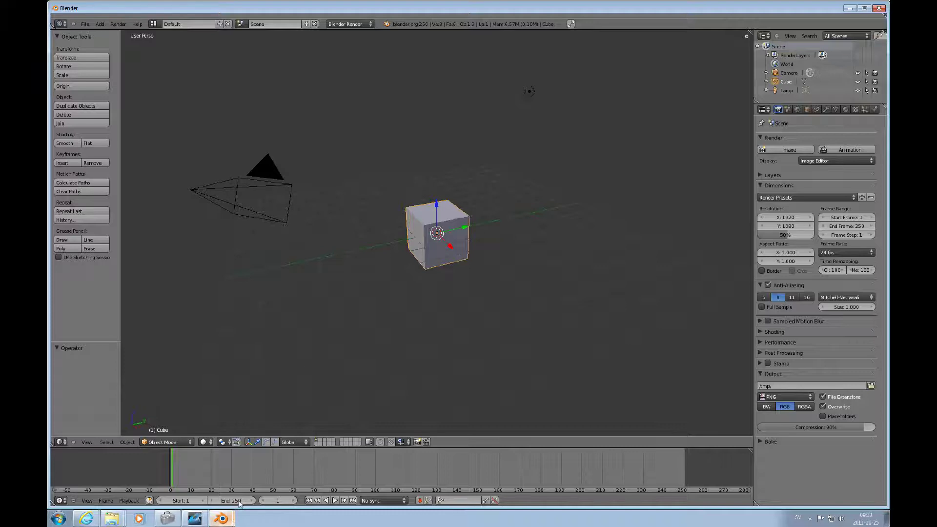
left_click(220, 520)
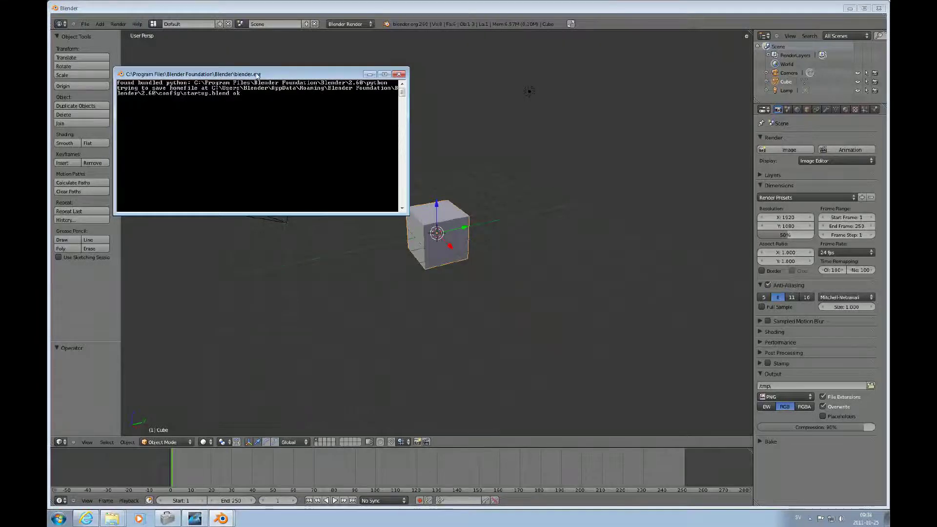
left_click_drag(260, 75, 300, 119)
left_click(137, 24)
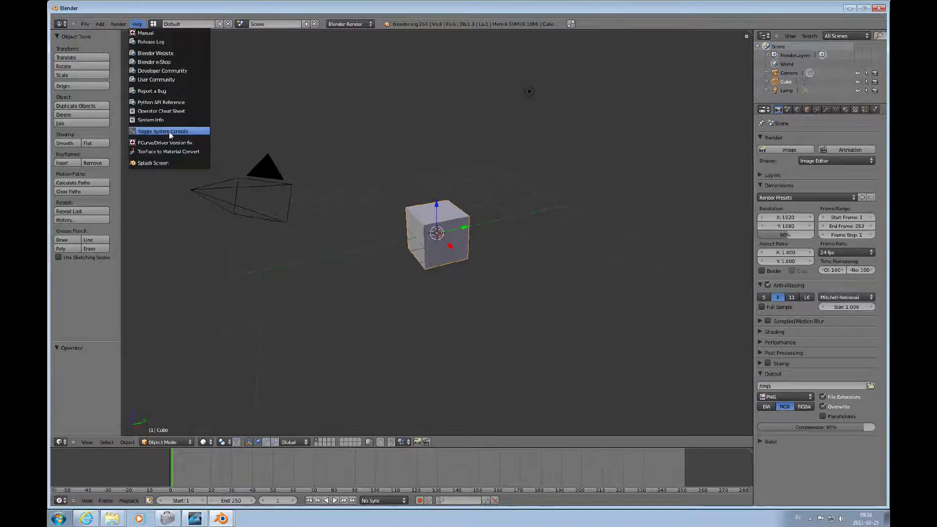
left_click(137, 24)
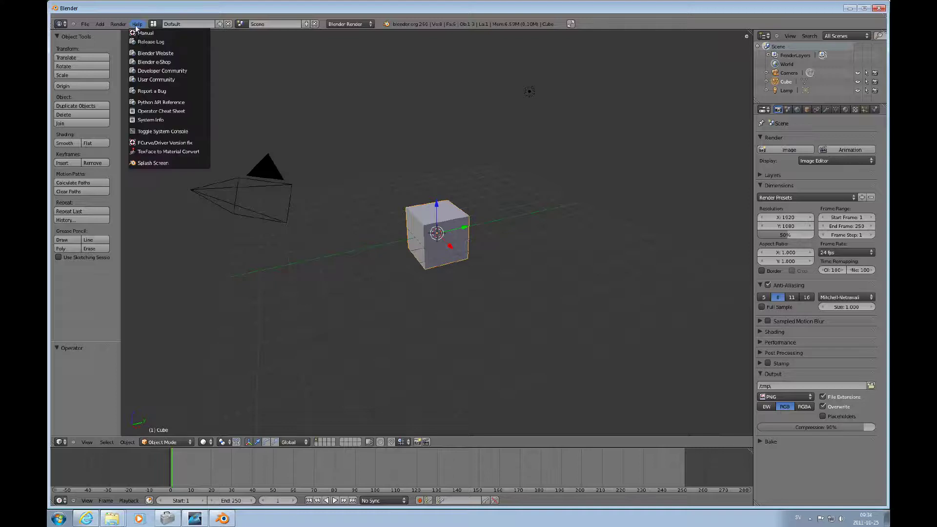
left_click(157, 131)
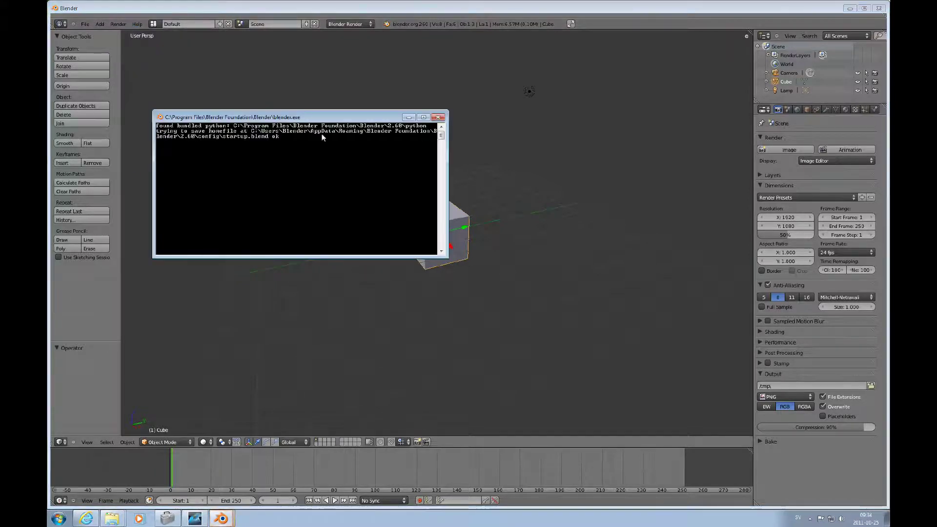
left_click_drag(338, 119, 458, 102)
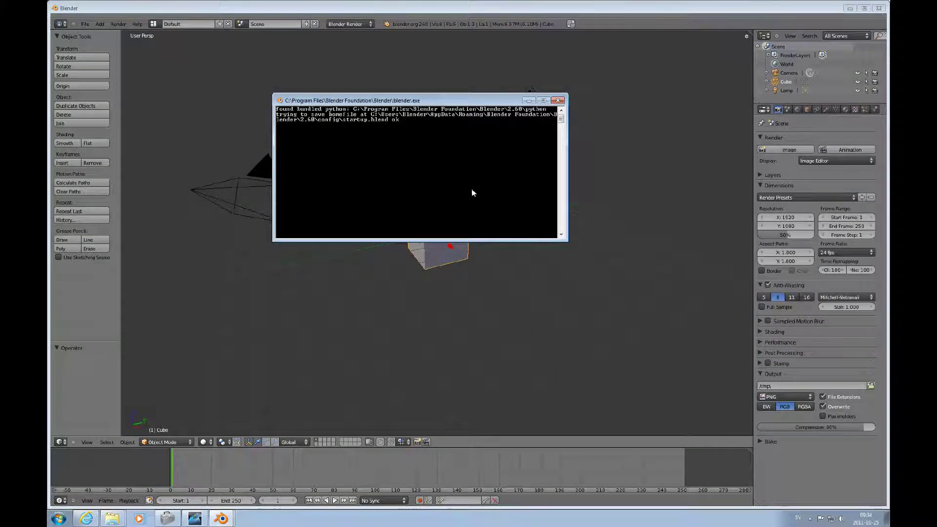
left_click_drag(482, 102, 406, 169)
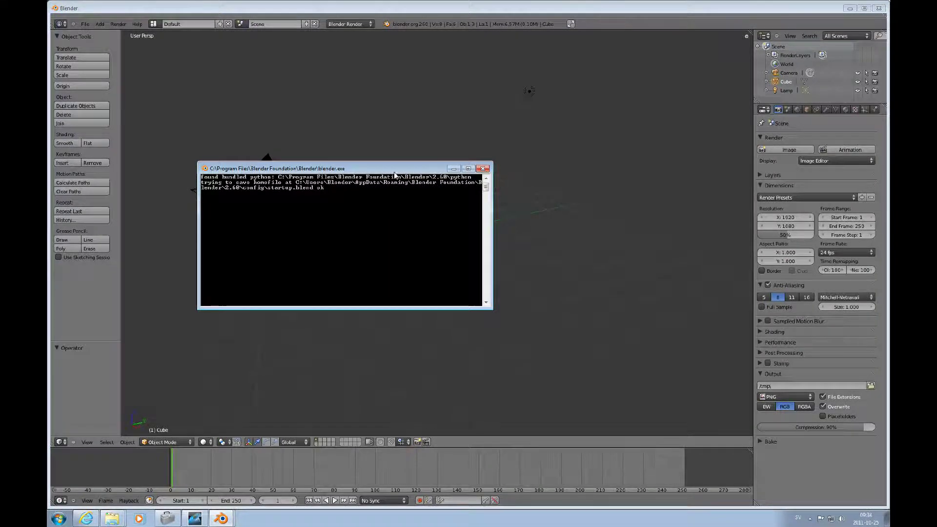
left_click_drag(396, 174, 506, 244)
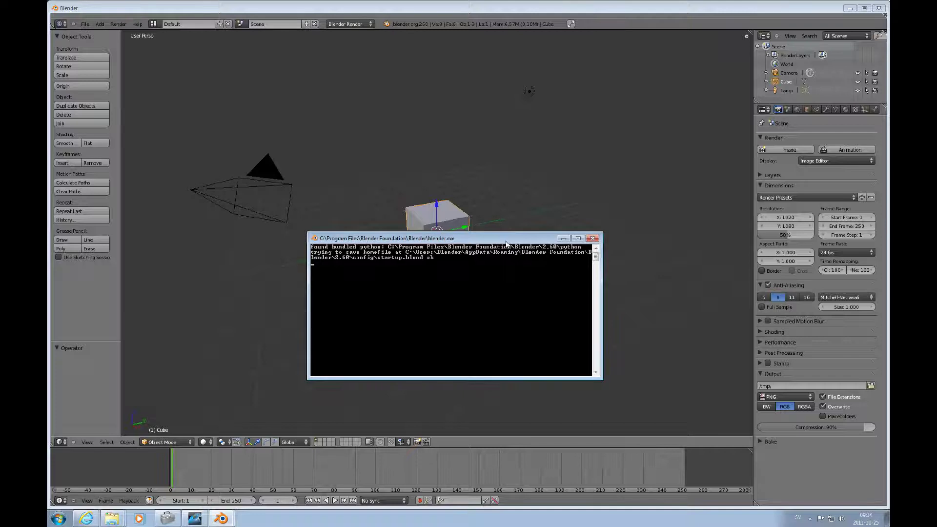
Step: Quit Blender by closing its console window after restoring it from the taskbar
left_click(564, 239)
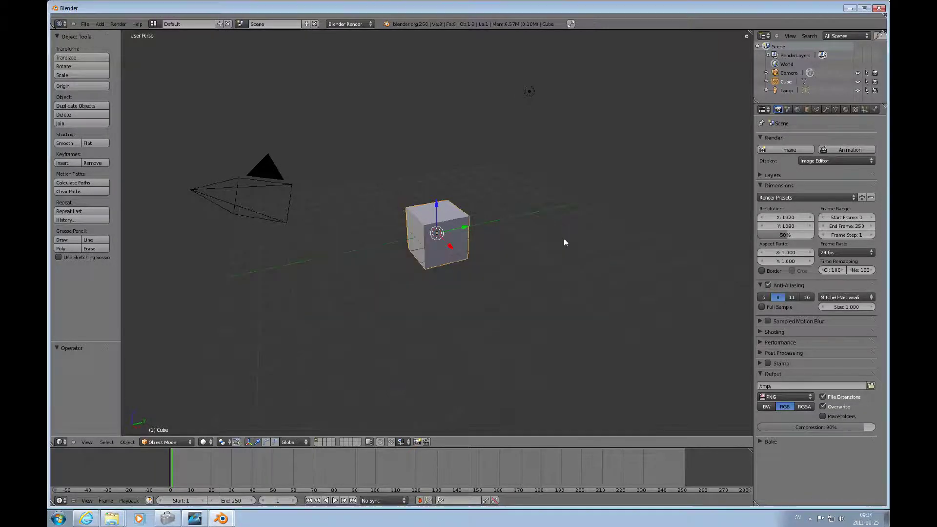
left_click(85, 24)
left_click(222, 518)
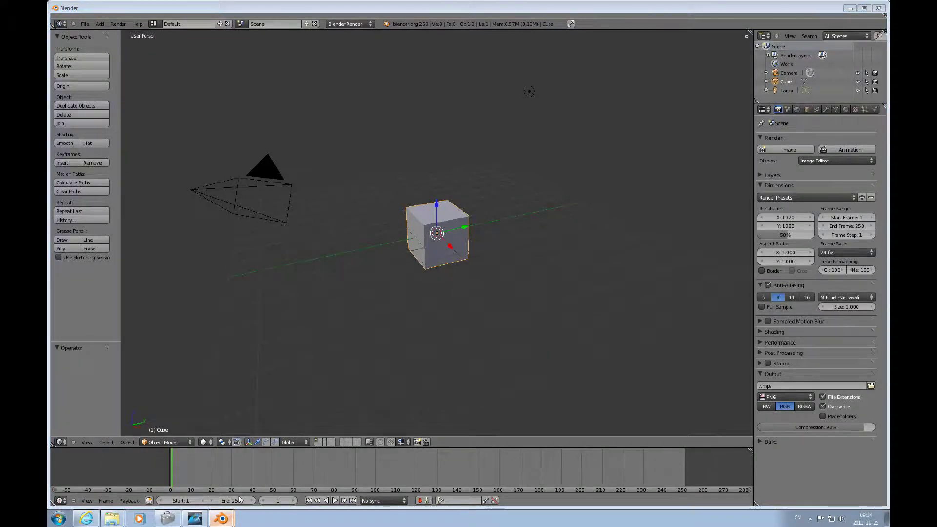
left_click(239, 498)
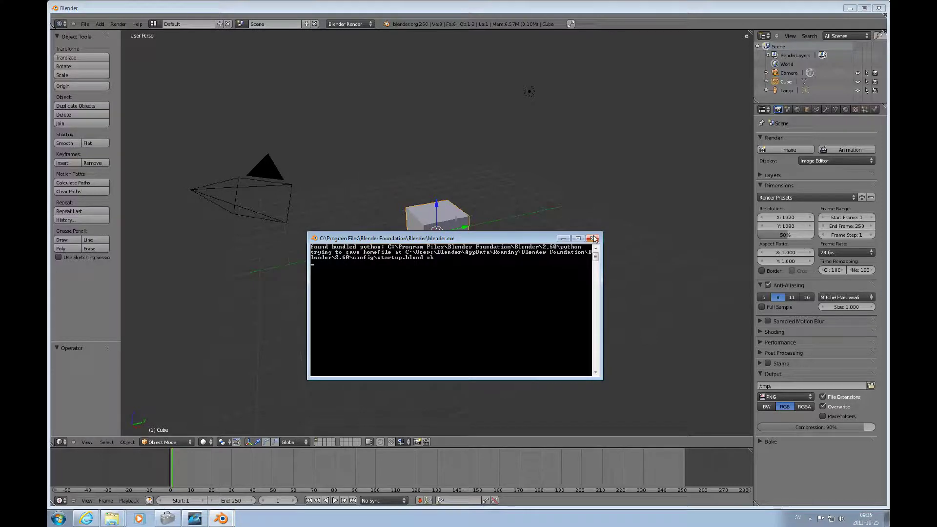
left_click(593, 239)
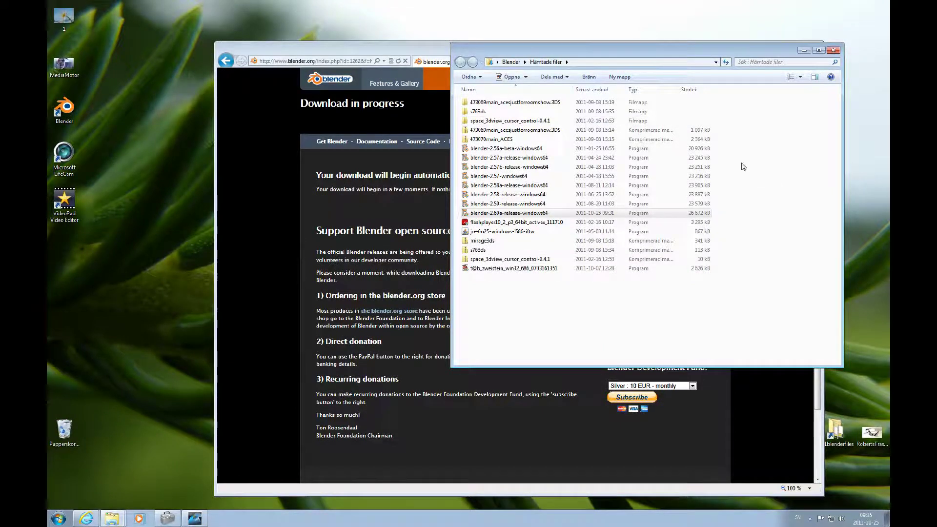
Step: Minimise the Downloads folder and browser, then launch Blender from its desktop icon
left_click(803, 50)
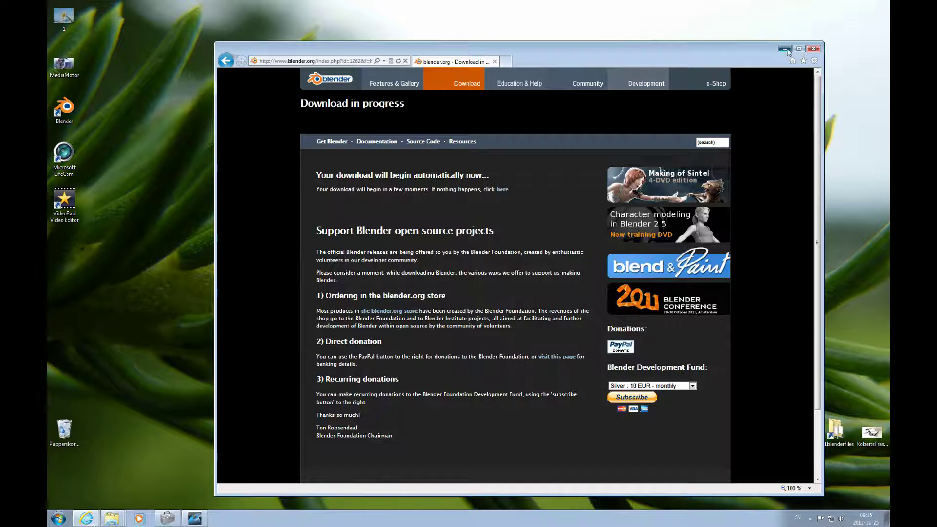
left_click(785, 49)
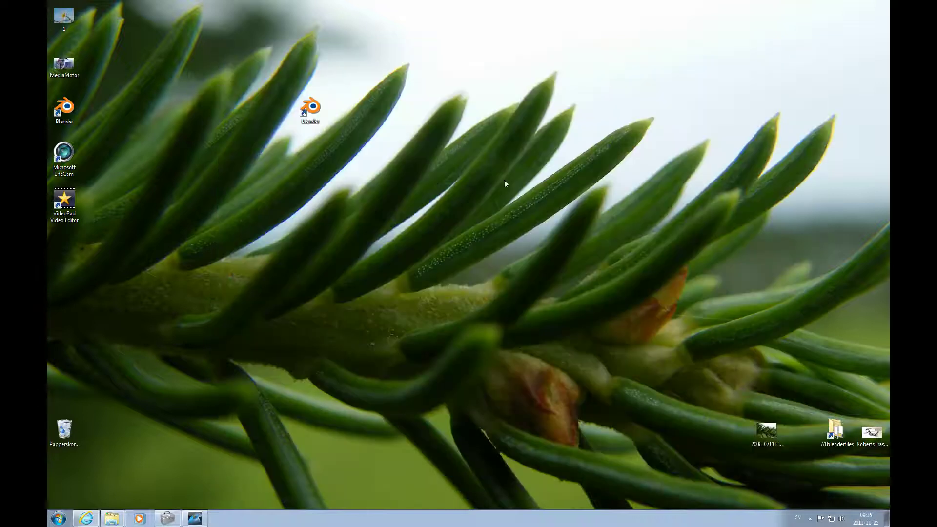
double_click(311, 108)
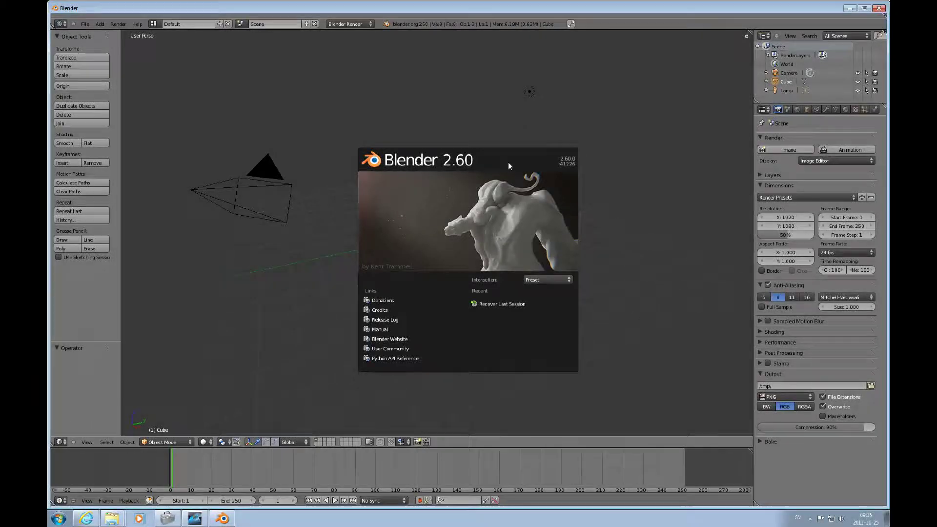
Step: Dismiss the splash screen and zoom the 3D view in and out
left_click(508, 161)
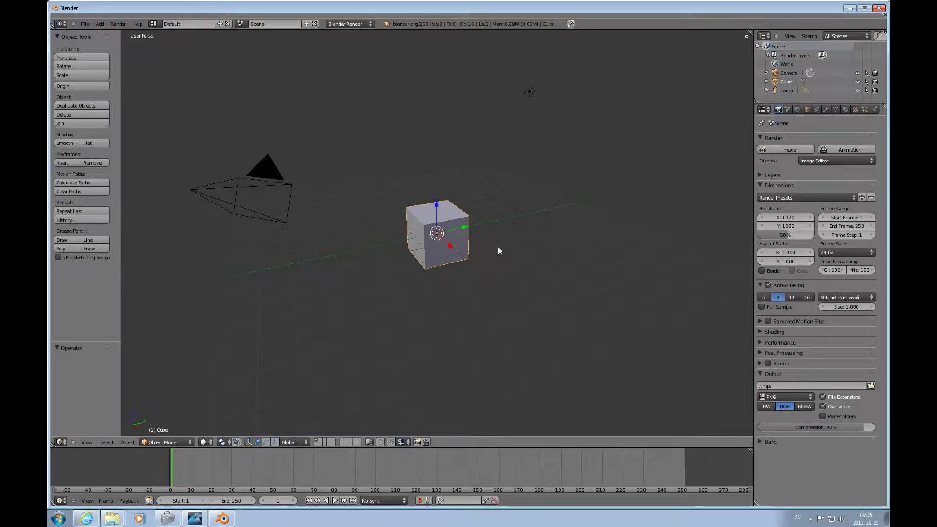
scroll(512, 253, "up", 3)
scroll(511, 253, "down", 2)
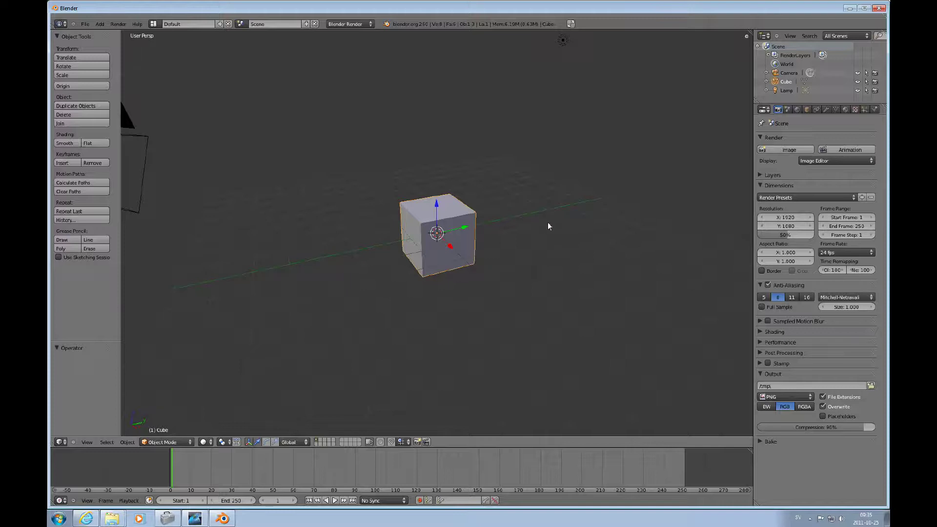
Step: Orbit around the default cube to view it from several sides and a raised angle
middle_click_drag(564, 211, 471, 211)
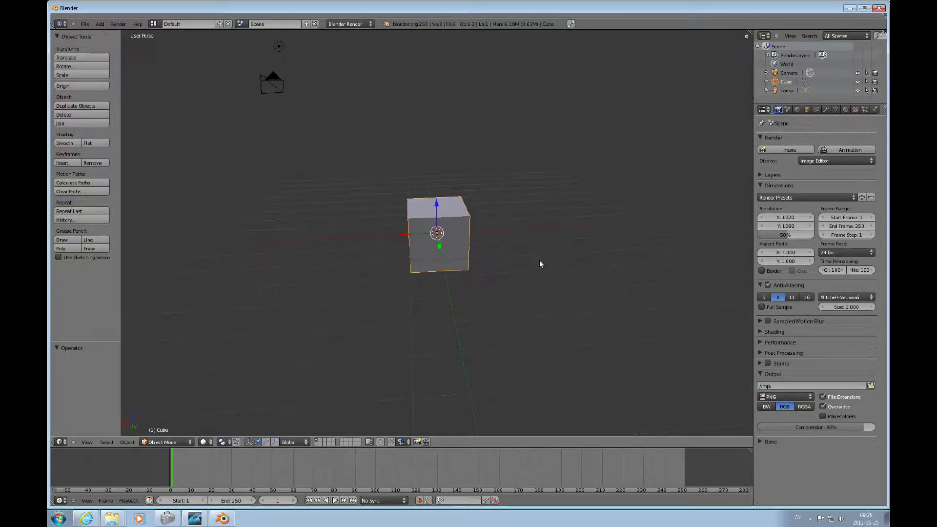
middle_click_drag(478, 231, 511, 247)
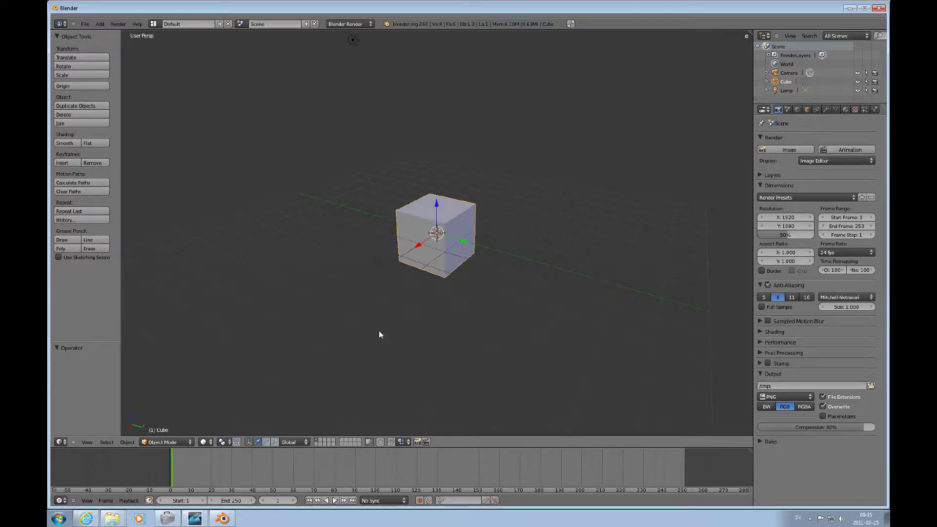
middle_click_drag(443, 335, 467, 257)
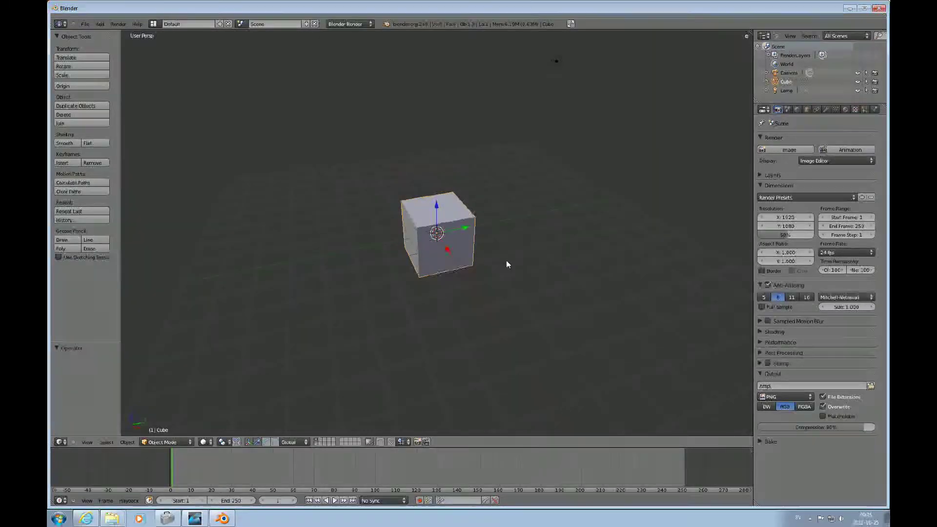